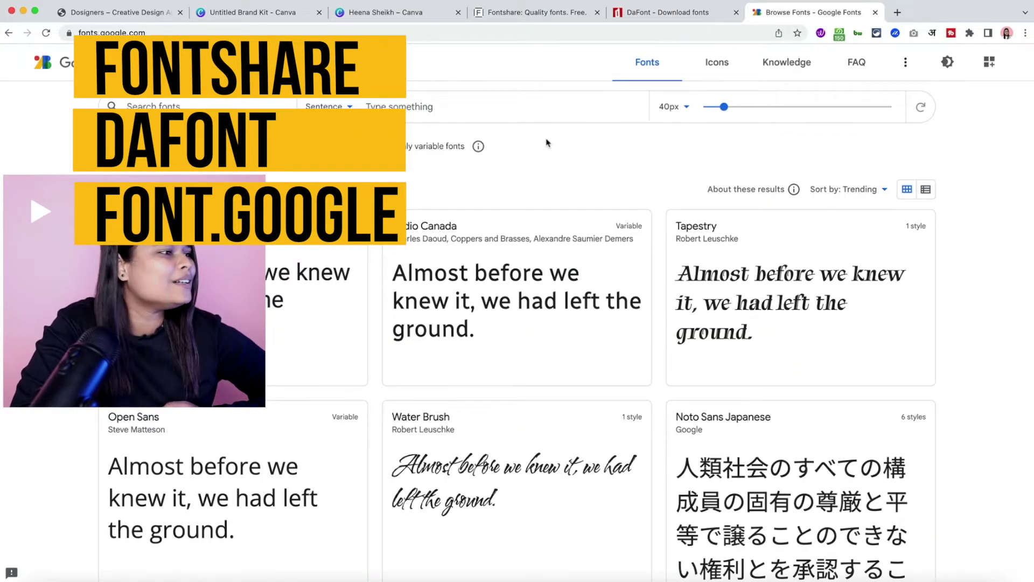
Step: Look over the Google Fonts and DaFont sites, ending on the open Fontshare site
scroll(558, 200, down, 5)
scroll(559, 200, up, 6)
click(641, 12)
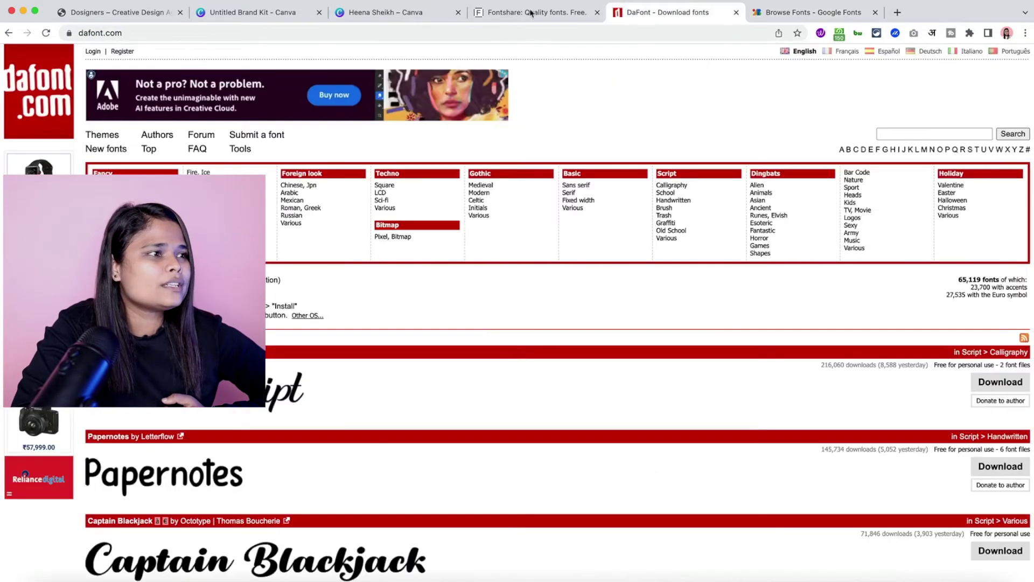
click(501, 14)
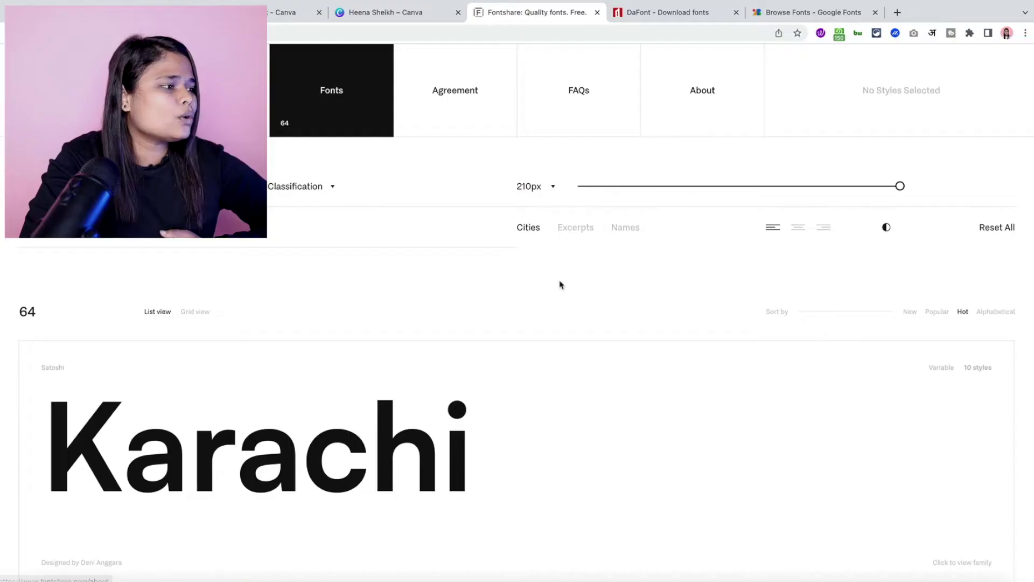
Step: Browse the font previews in the Fontshare catalogue and open the Nippo font family
scroll(559, 284, down, 7)
scroll(560, 280, down, 15)
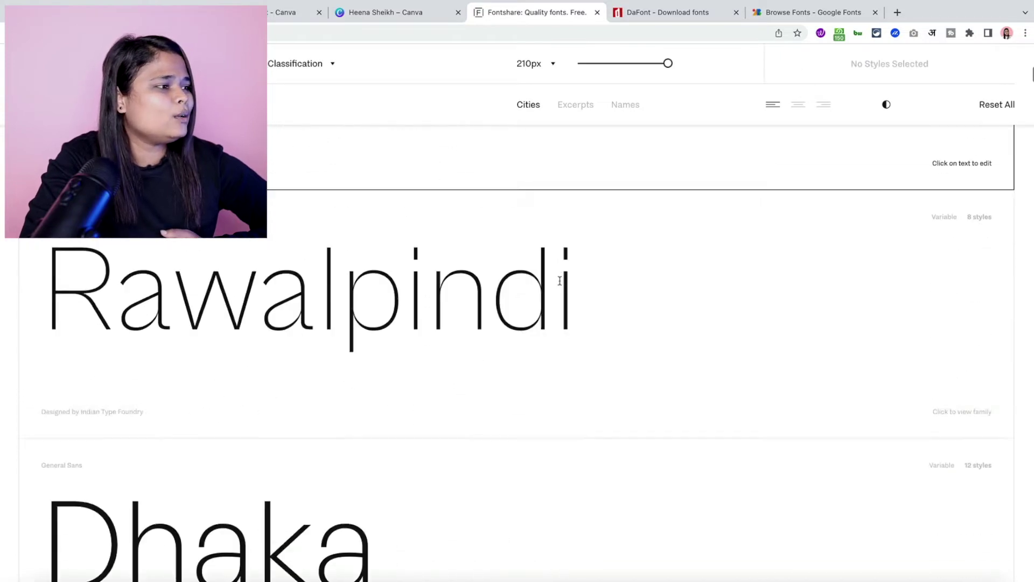
scroll(560, 281, up, 12)
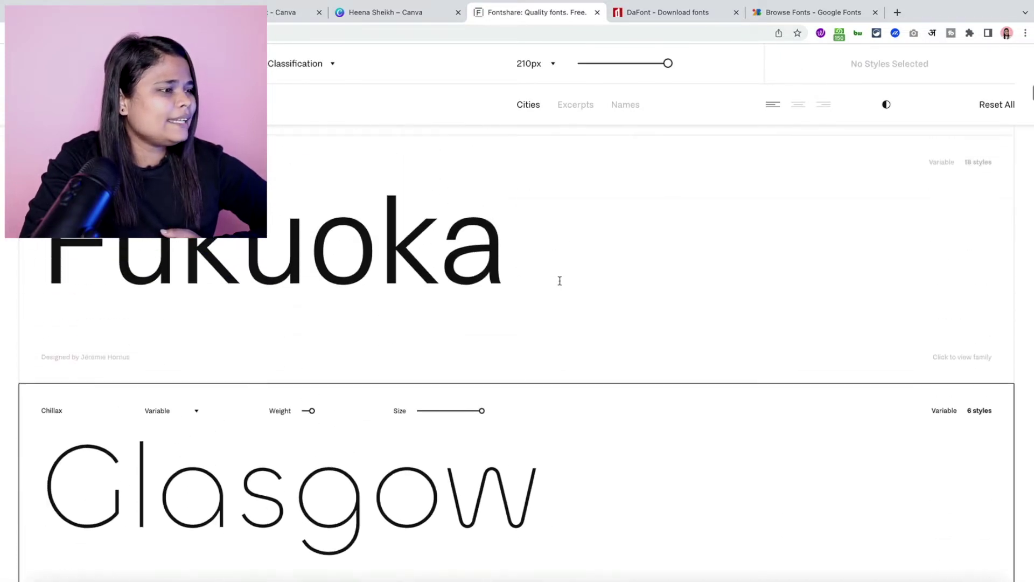
scroll(560, 284, down, 4)
scroll(560, 284, down, 10)
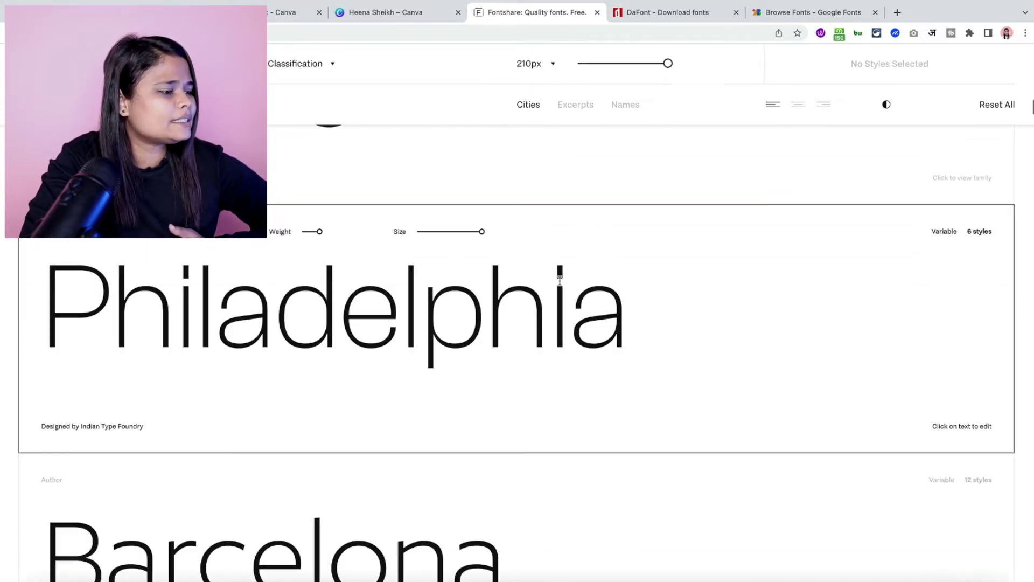
scroll(560, 280, down, 15)
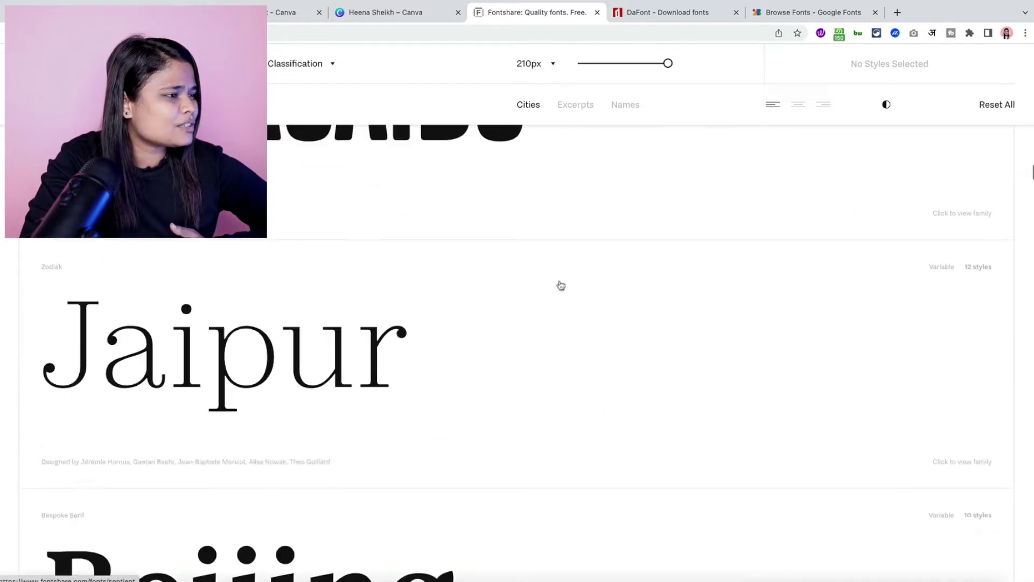
scroll(559, 281, up, 2)
scroll(560, 281, down, 9)
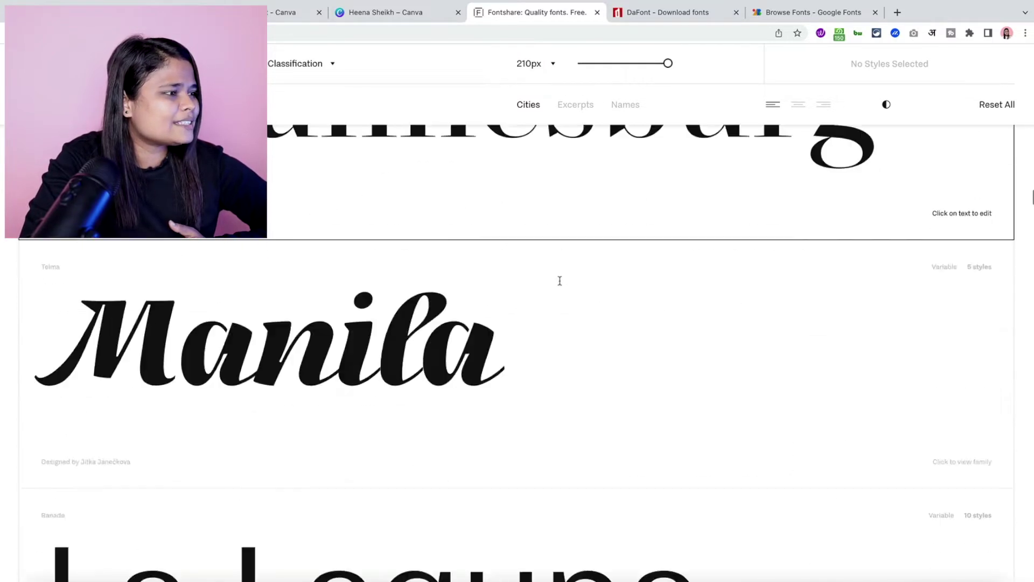
scroll(560, 281, up, 1)
scroll(560, 281, up, 1)
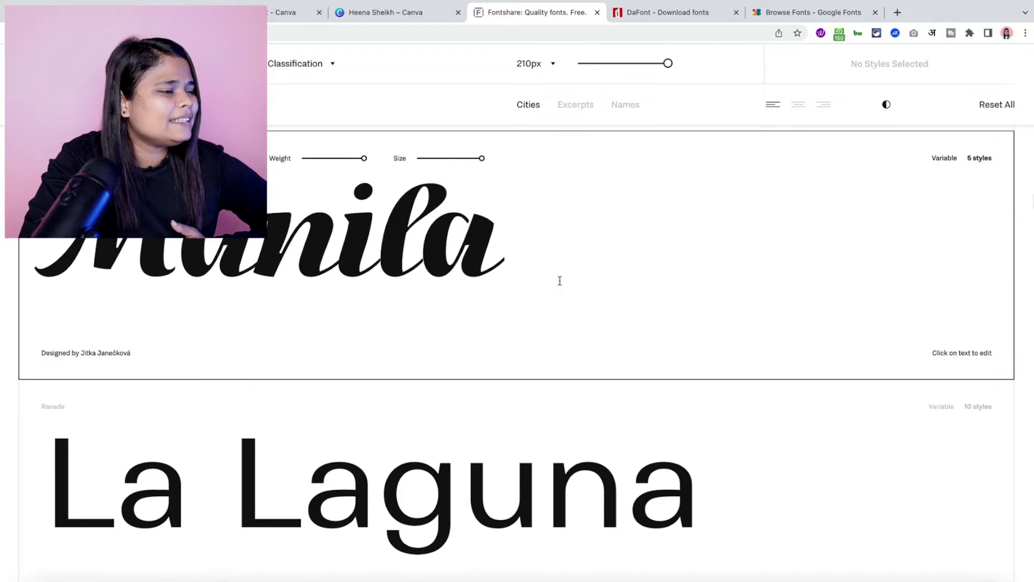
scroll(560, 281, up, 1)
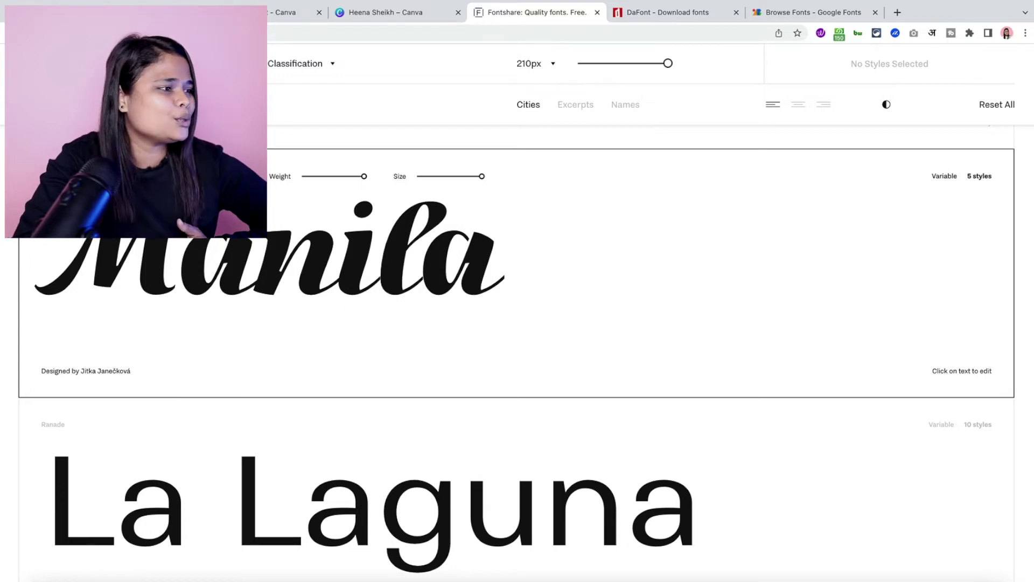
scroll(516, 352, down, 9)
scroll(516, 352, down, 20)
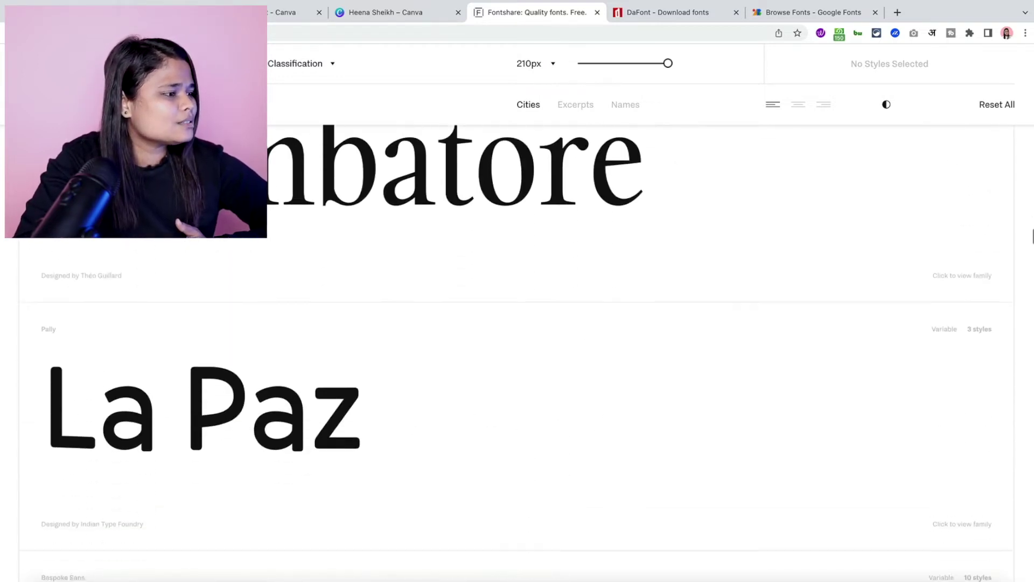
scroll(81, 201, down, 10)
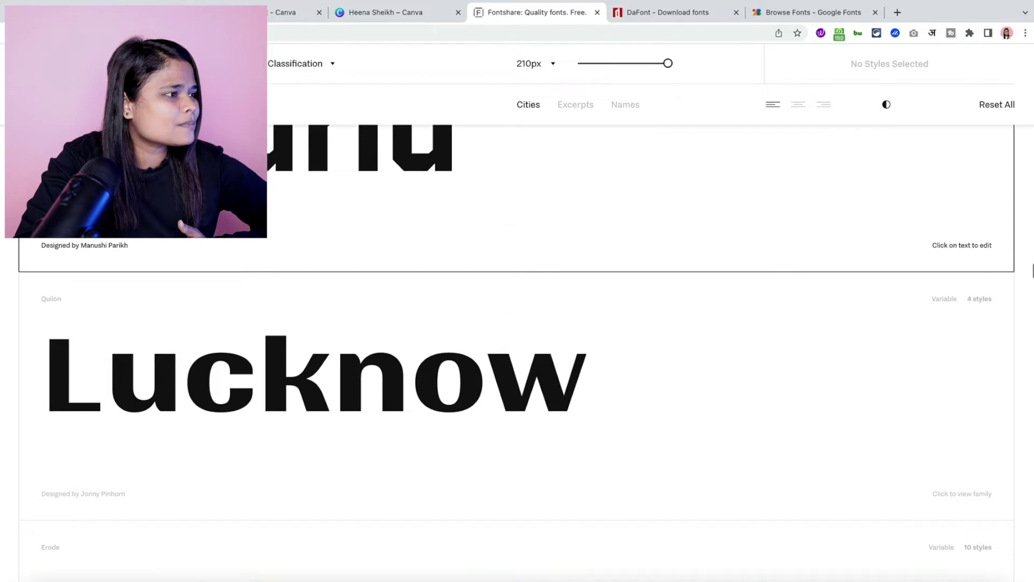
scroll(81, 201, up, 3)
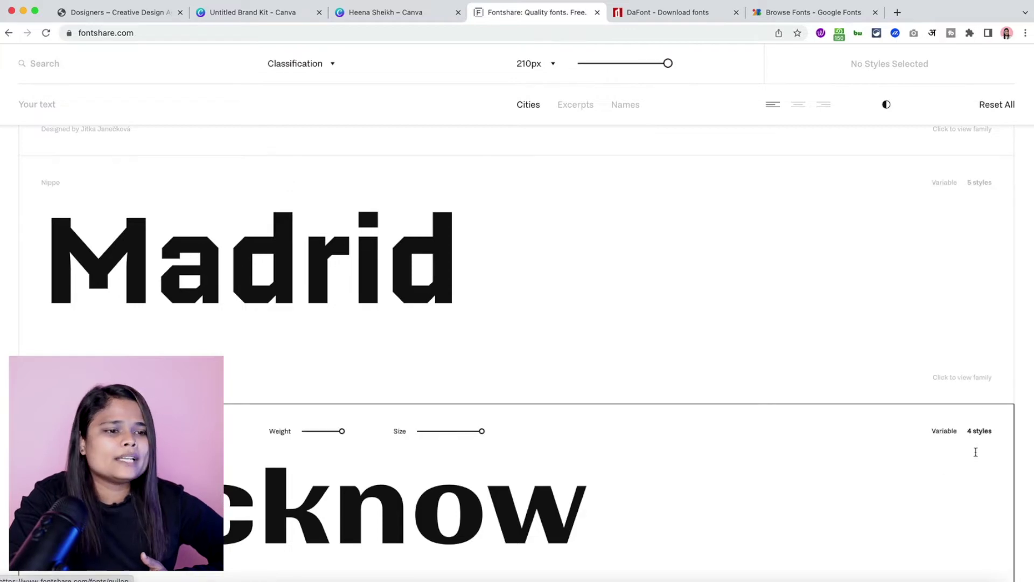
click(958, 382)
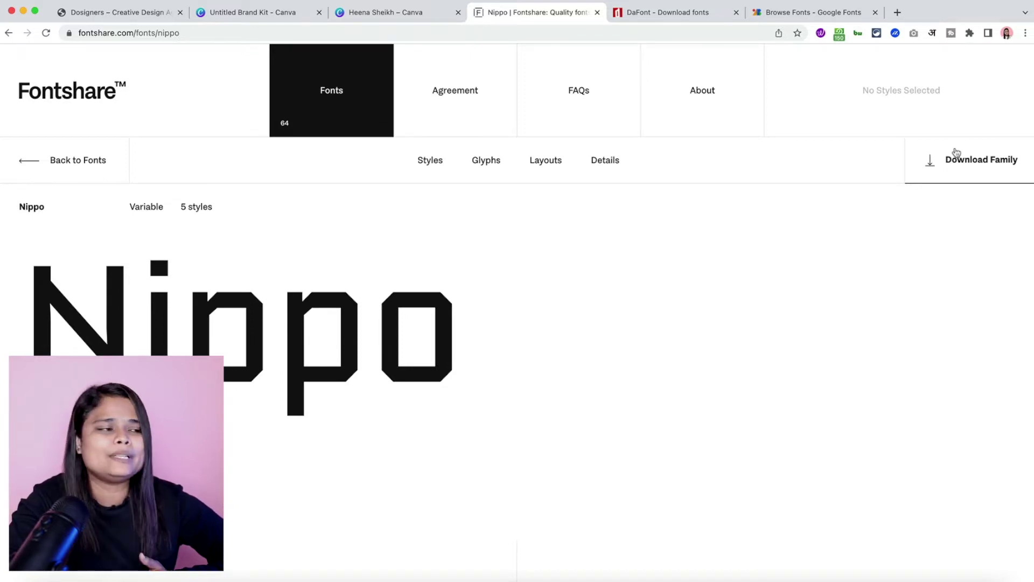
Step: Open Fontshare's licence agreement, highlight the introductory paragraph on permitted use and review the terms below
click(474, 106)
drag(521, 206, 678, 228)
click(500, 250)
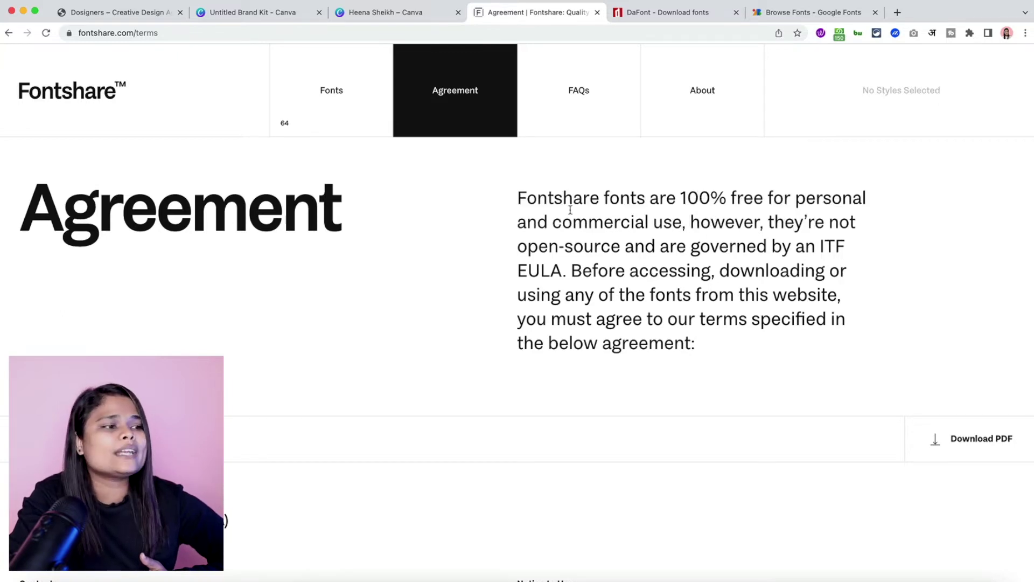
drag(540, 218, 745, 350)
scroll(746, 349, down, 10)
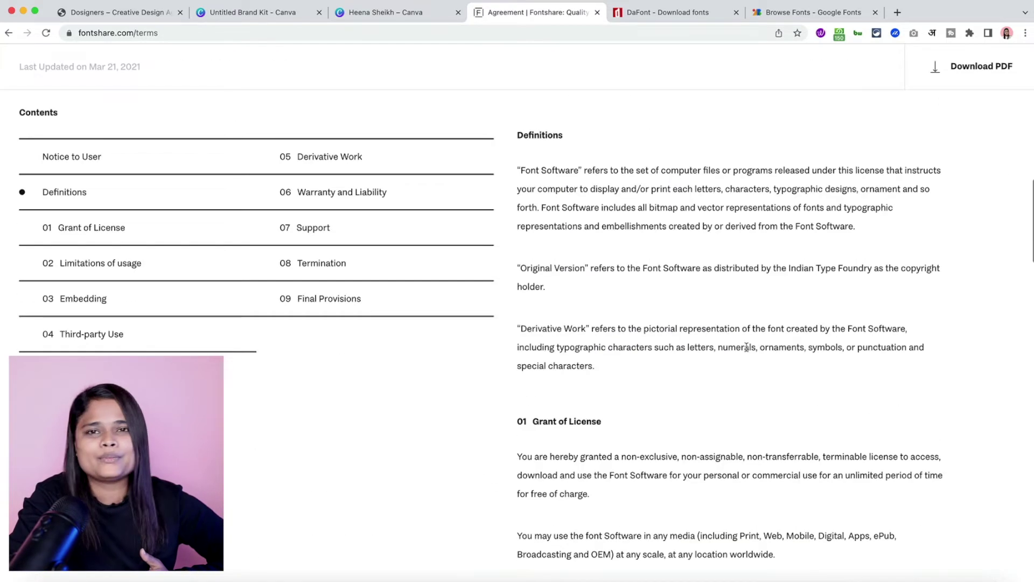
scroll(746, 347, up, 10)
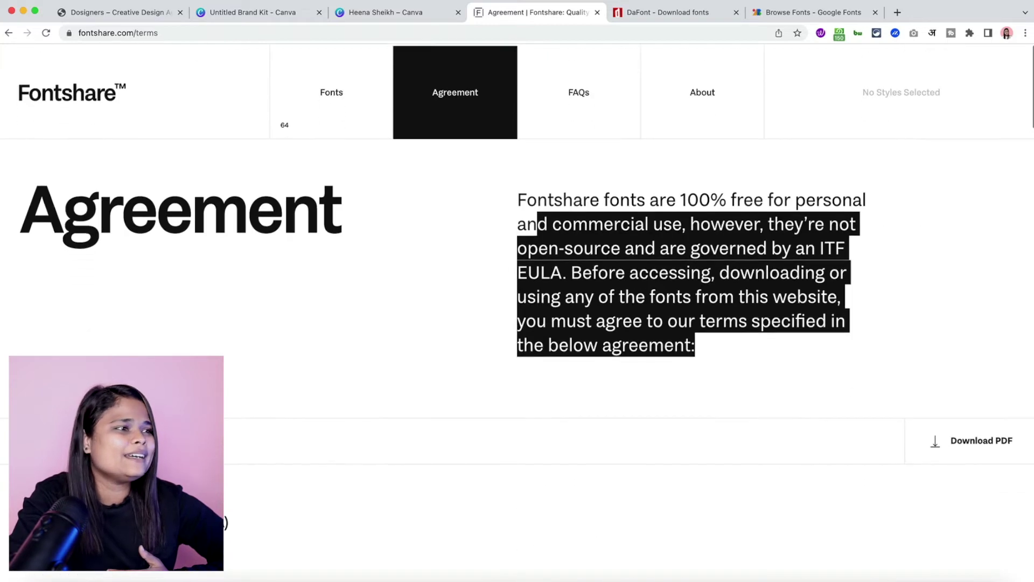
Step: Open the PDF version of the Fontshare agreement and close it again
click(302, 63)
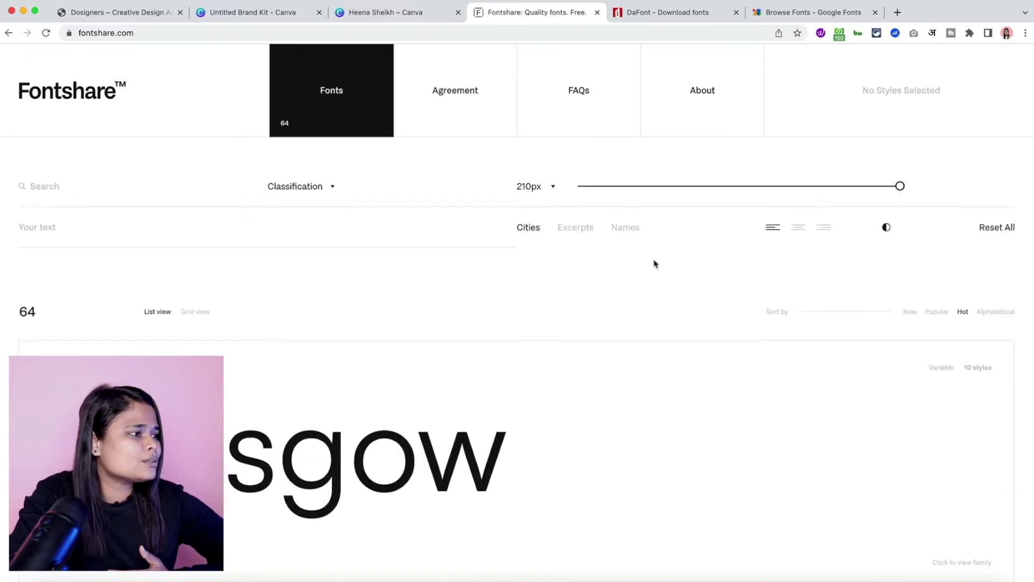
scroll(656, 264, left, 5)
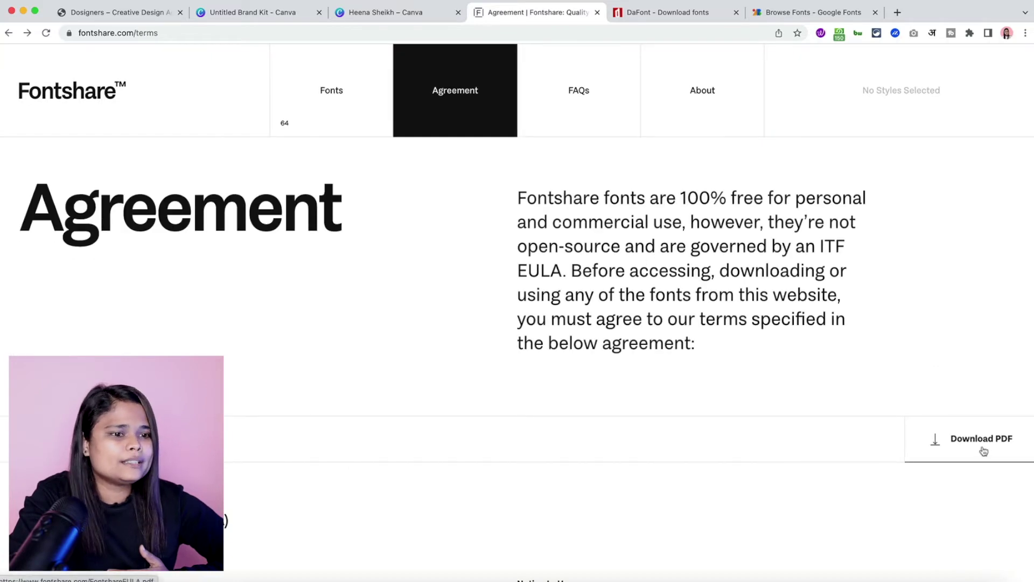
click(984, 449)
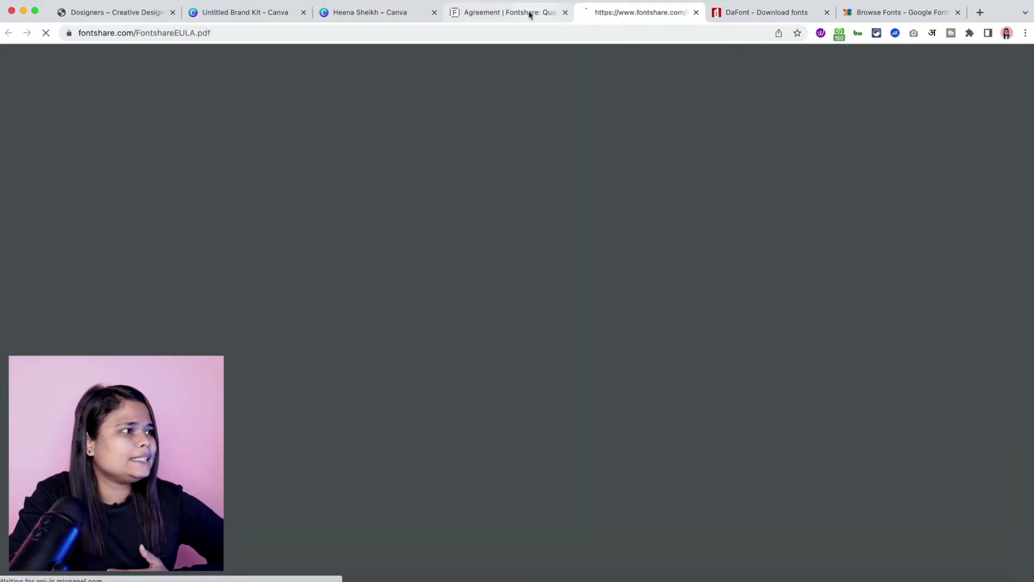
click(696, 12)
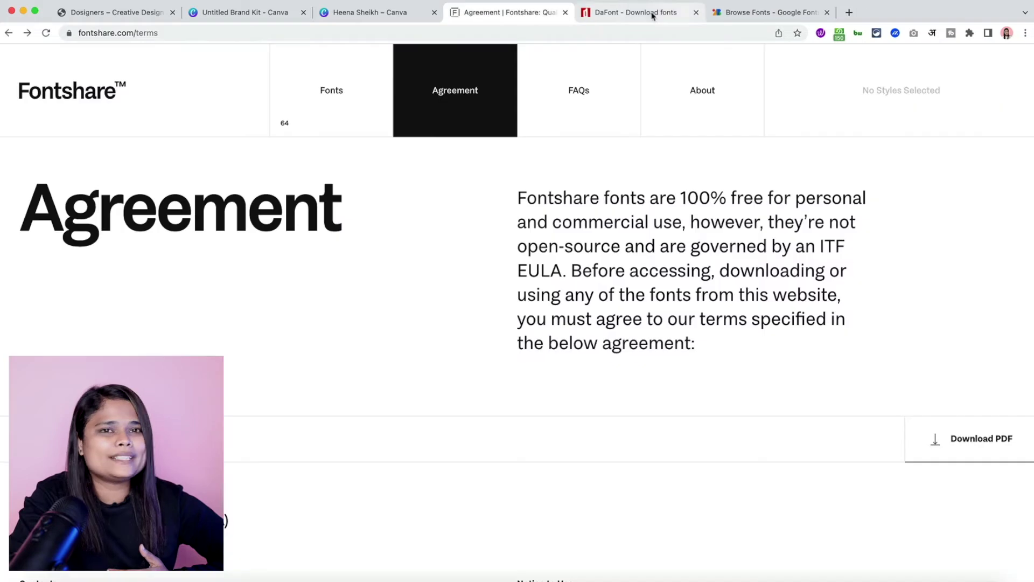
Step: Return to the full Fontshare font list and inspect the Satoshi preview and the fonts below it
click(352, 119)
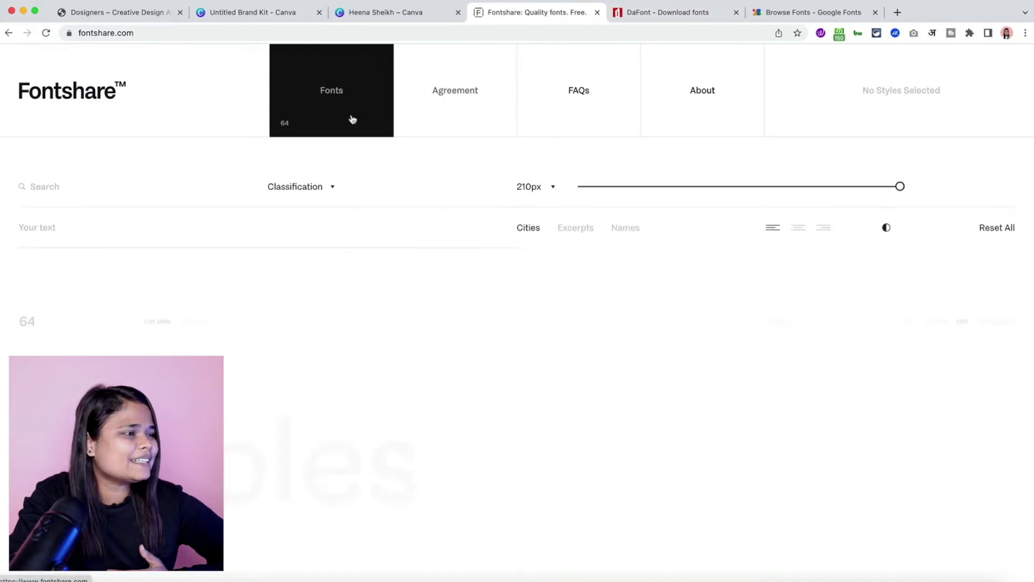
scroll(786, 331, down, 2)
scroll(785, 333, down, 5)
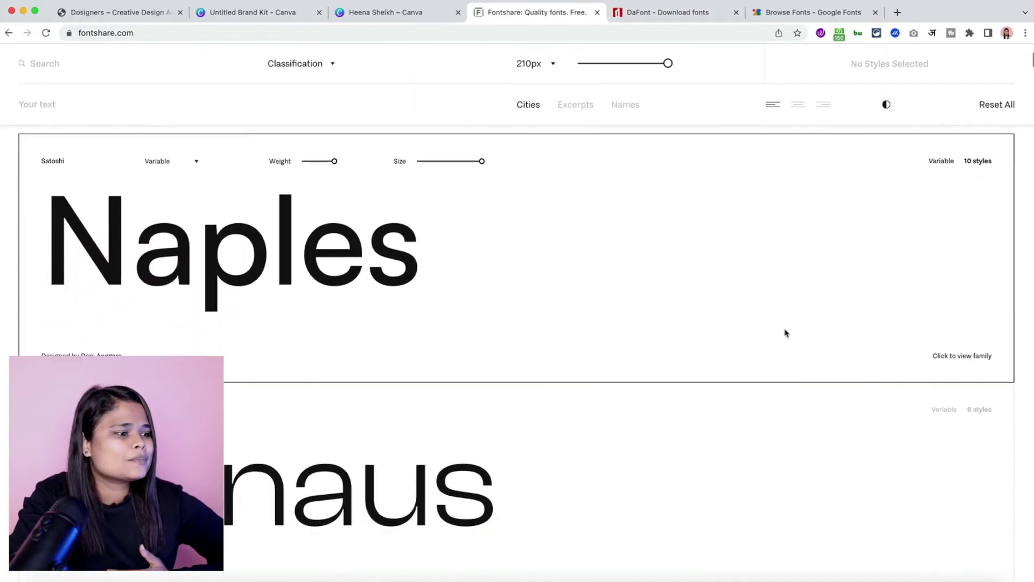
scroll(786, 333, up, 3)
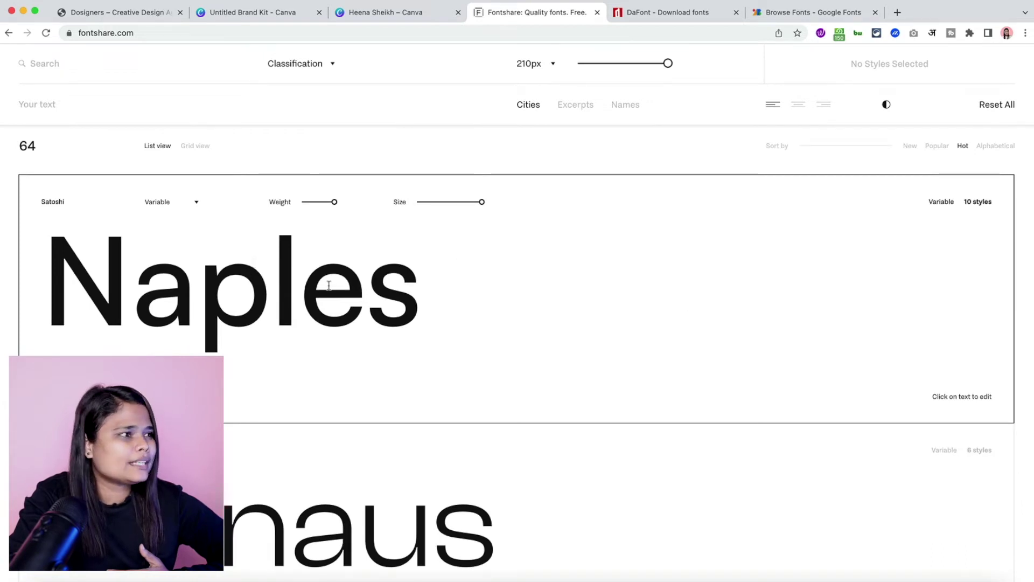
click(585, 314)
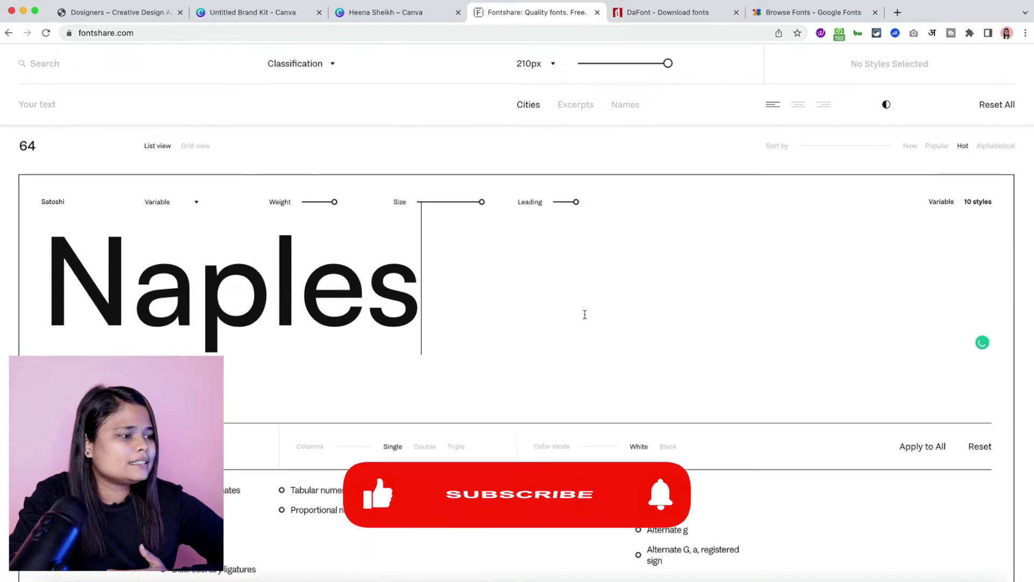
scroll(585, 314, down, 10)
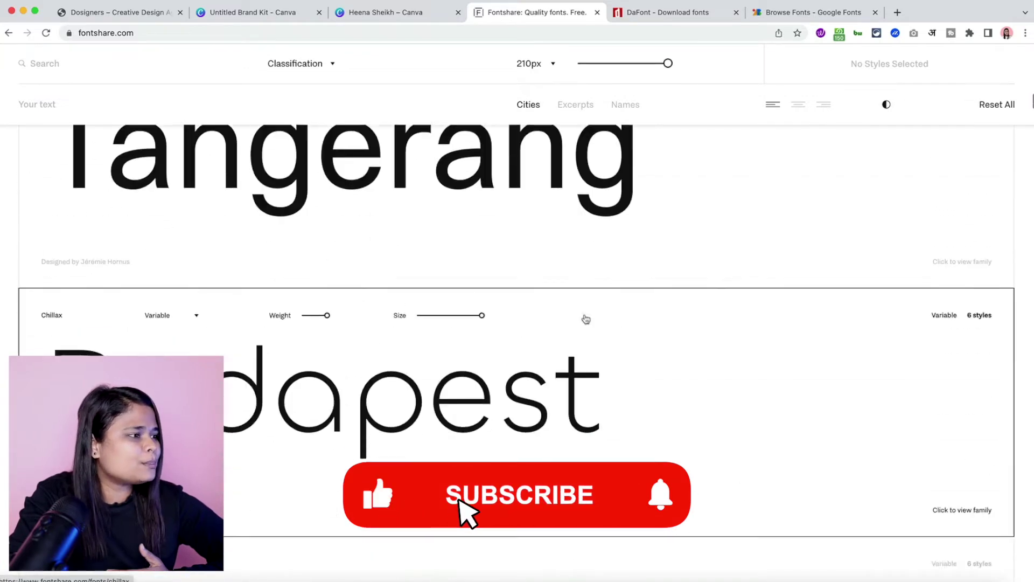
Step: Search the Fontshare fonts for "nippo" and open the Nippo family page
scroll(586, 318, up, 15)
scroll(587, 318, down, 1)
click(106, 188)
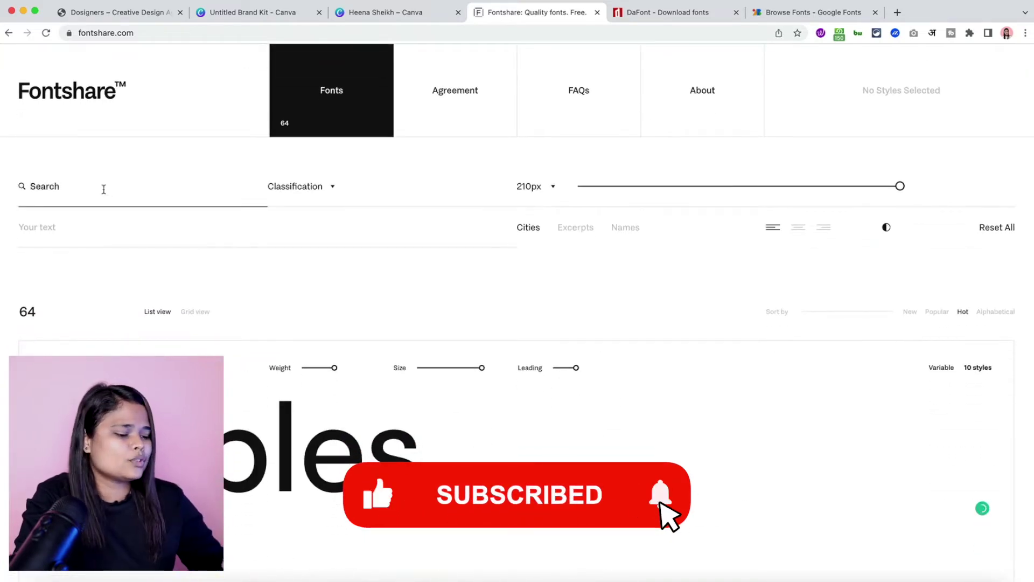
text(nippo)
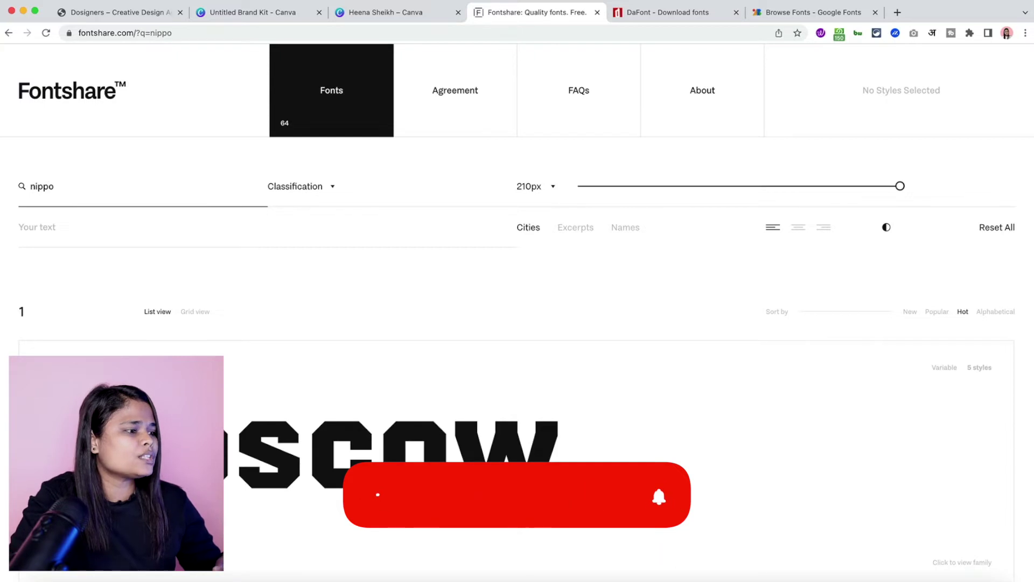
scroll(653, 461, down, 3)
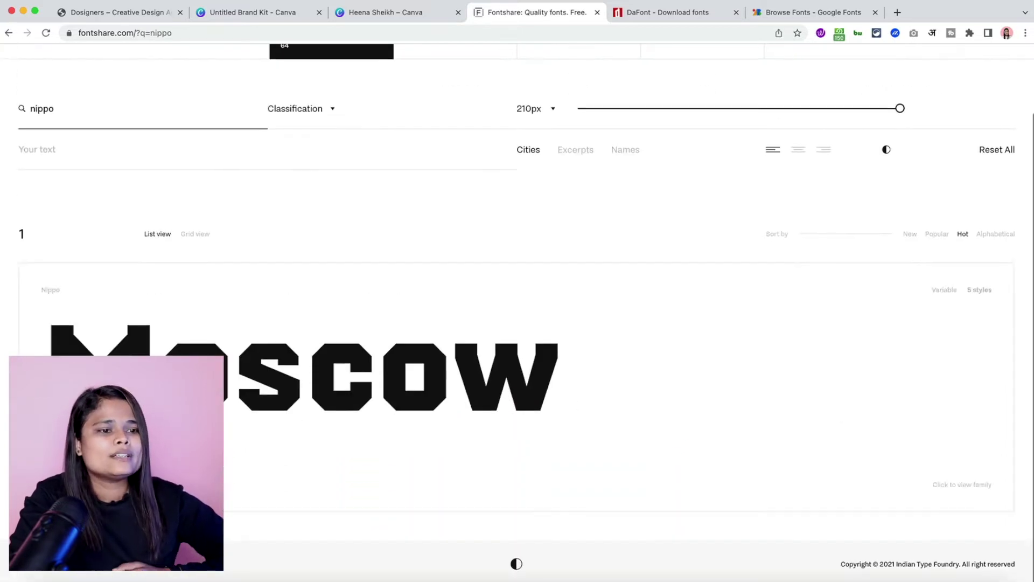
click(963, 489)
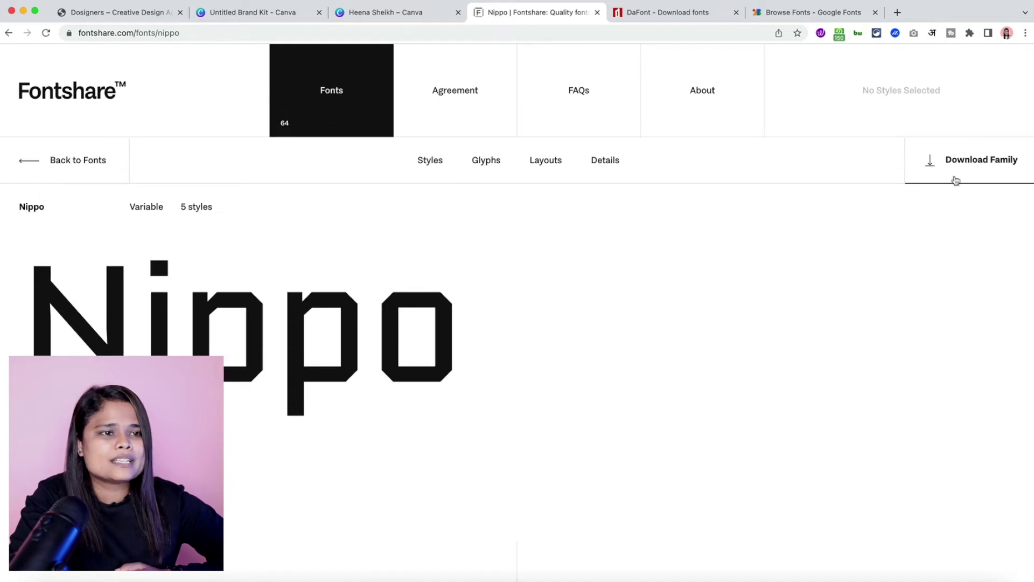
Step: Download the complete Nippo family and extract Nippo_Complete.zip in the Downloads folder
click(947, 161)
click(935, 298)
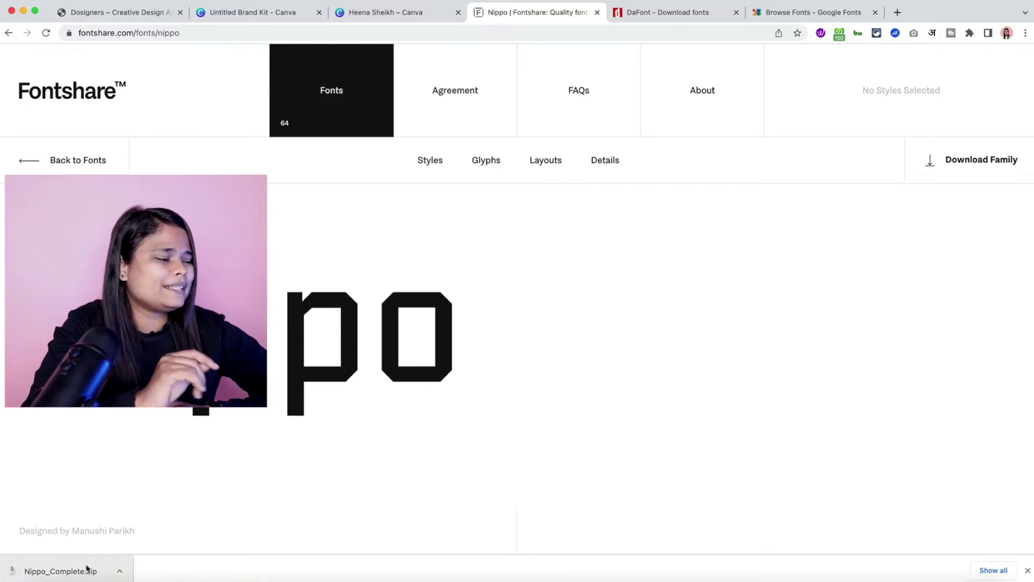
click(121, 573)
click(163, 559)
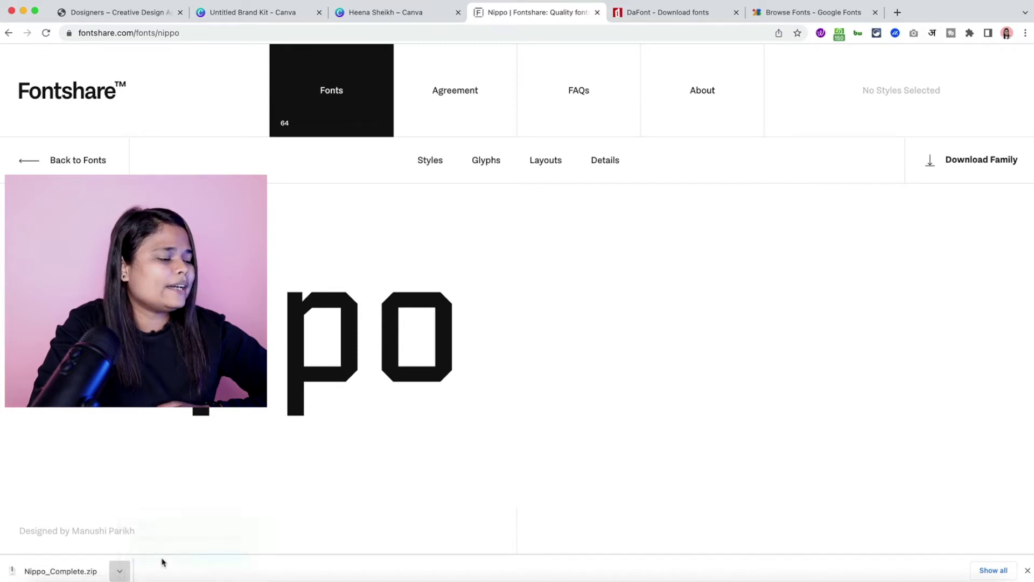
double_click(441, 121)
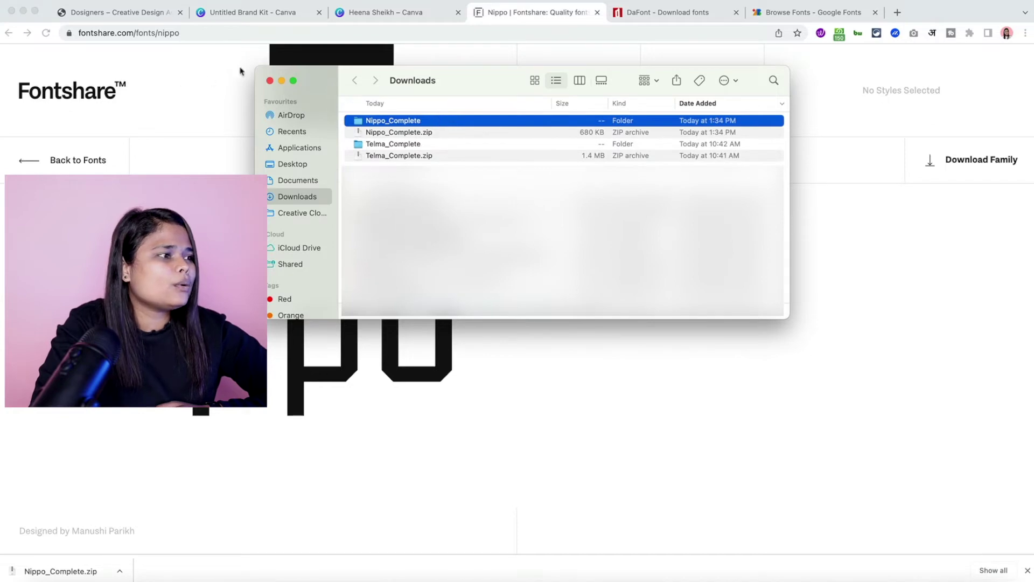
click(269, 81)
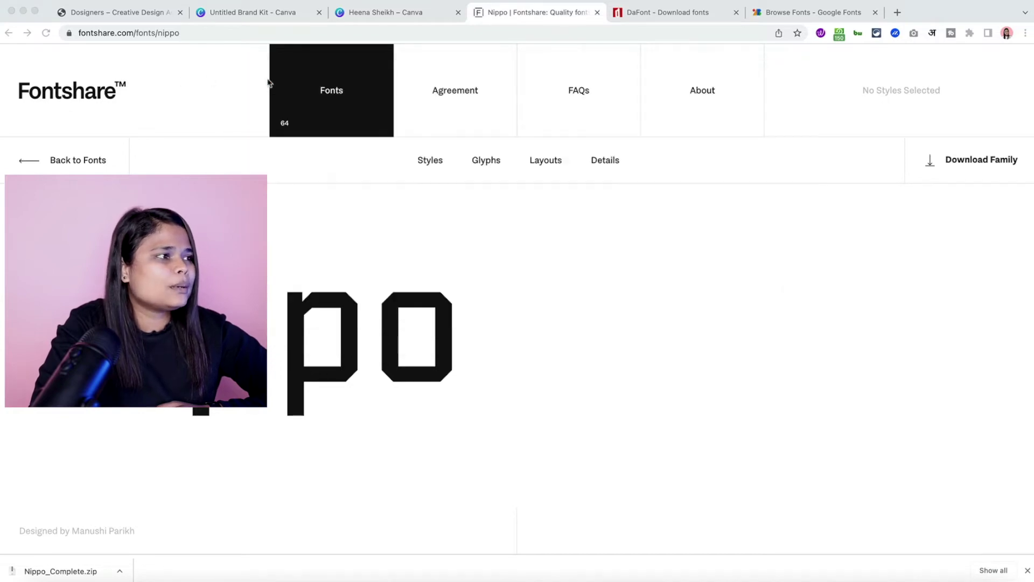
Step: Switch to the Canva Brand Kit, start a brand font upload, and browse to Downloads > Nippo_Complete > Fonts > OTF
click(360, 11)
click(252, 12)
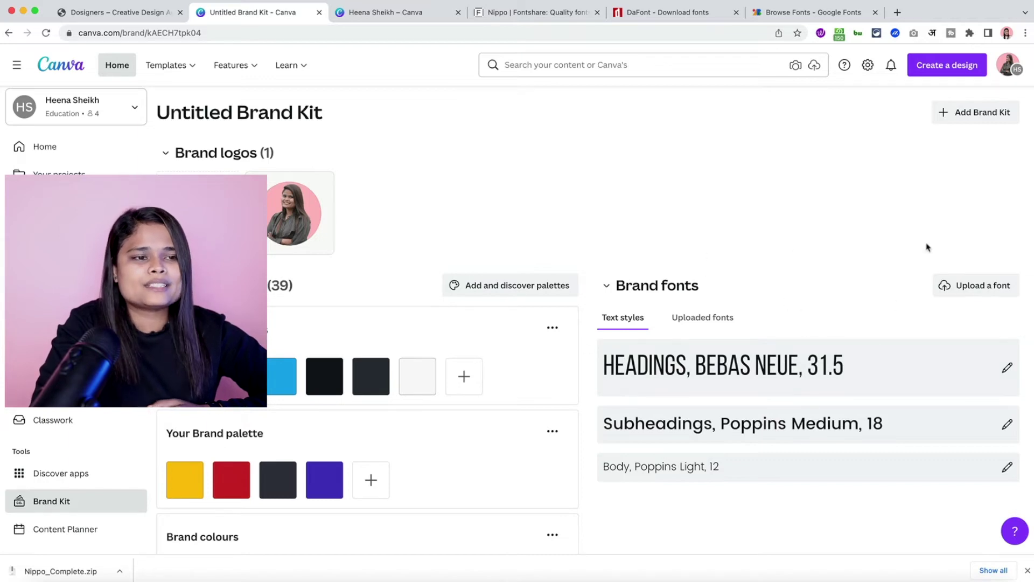
click(990, 287)
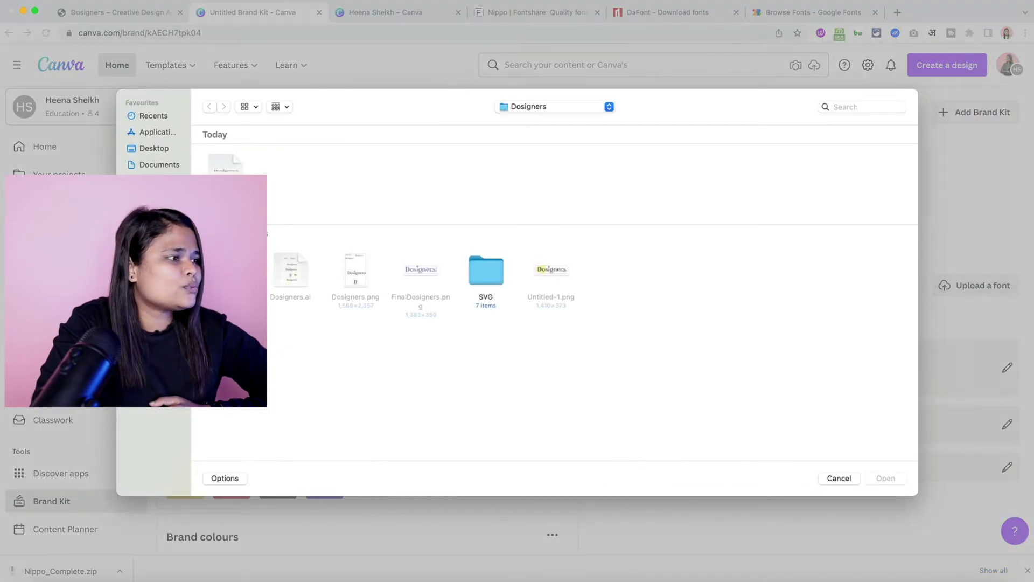
click(153, 180)
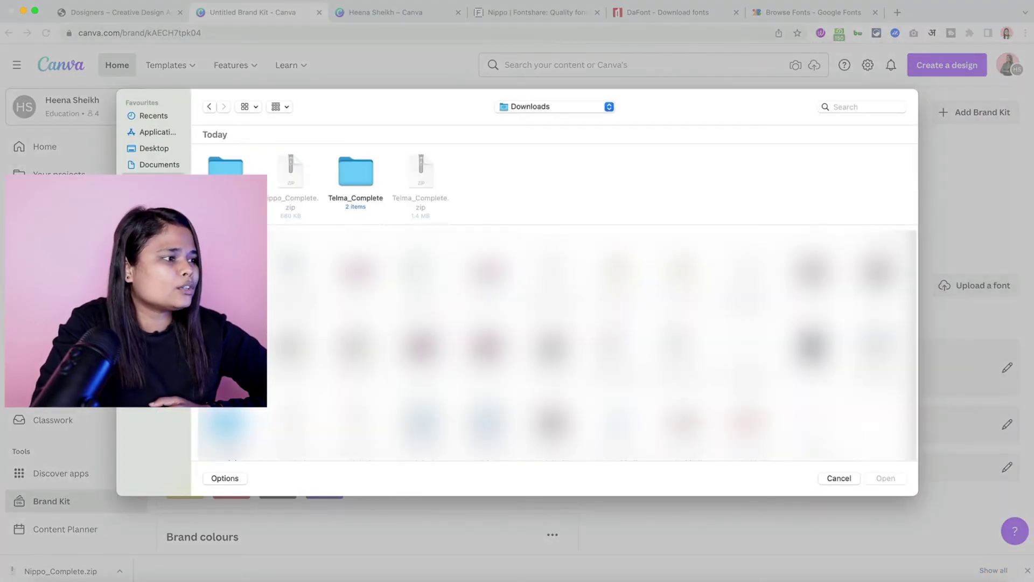
double_click(221, 171)
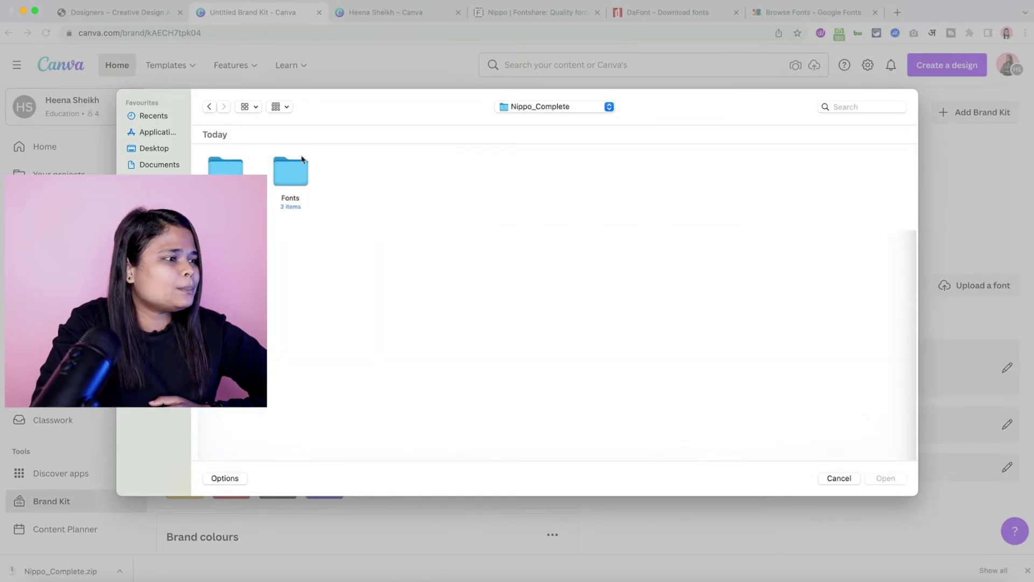
double_click(295, 167)
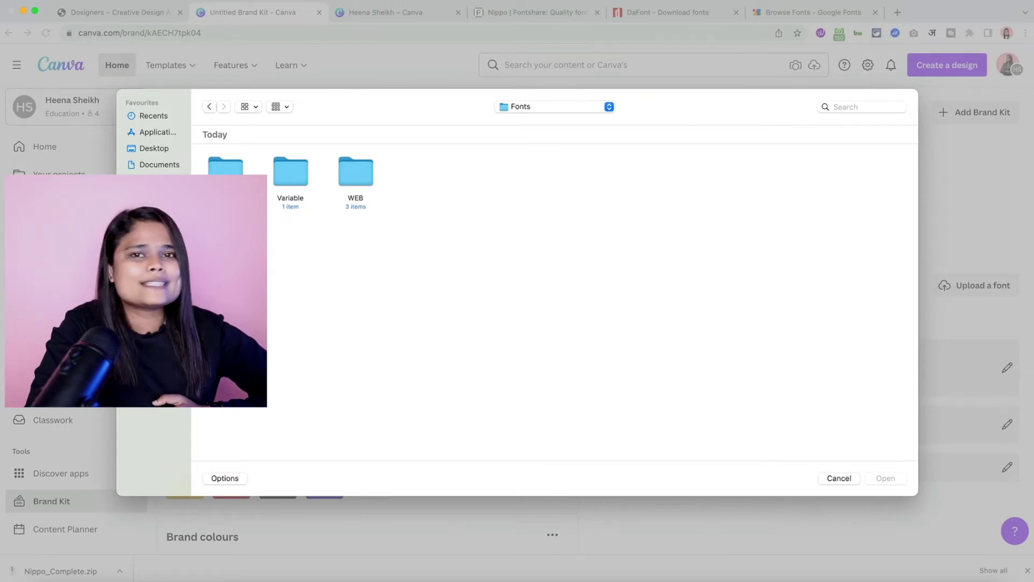
double_click(226, 168)
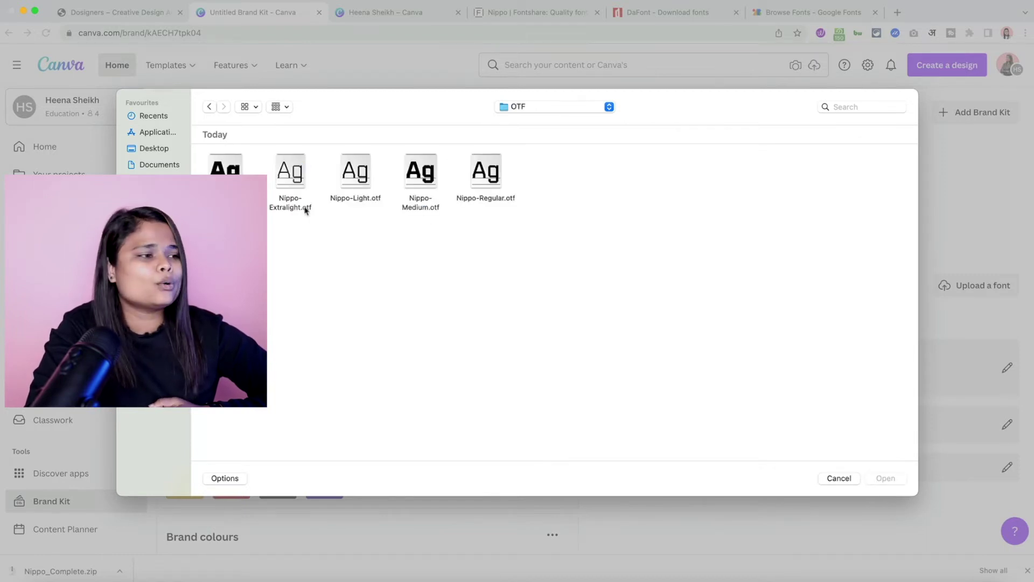
Step: Upload all five Nippo OTF files to the brand fonts and acknowledge the right to use them
drag(201, 172, 572, 185)
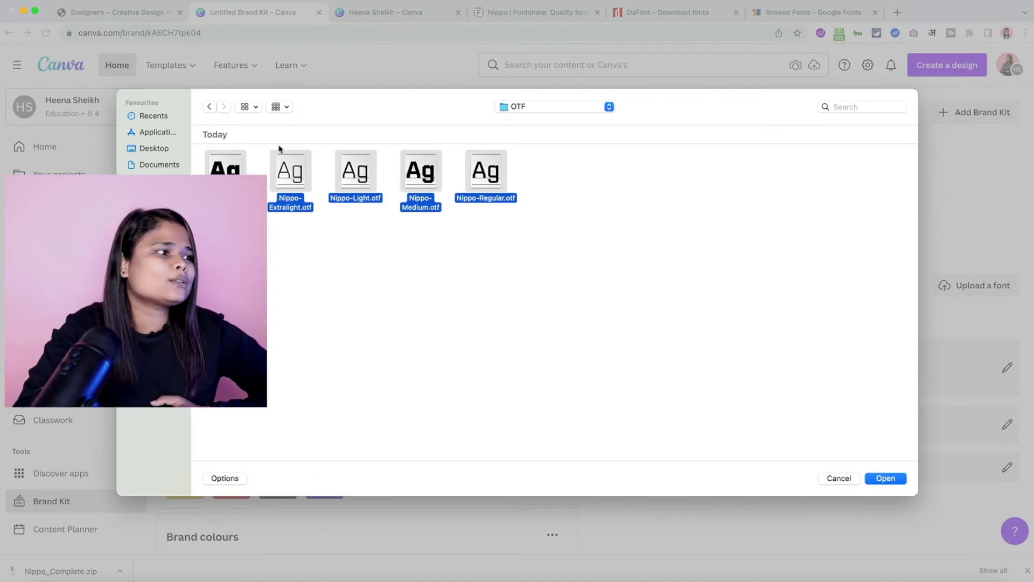
click(886, 478)
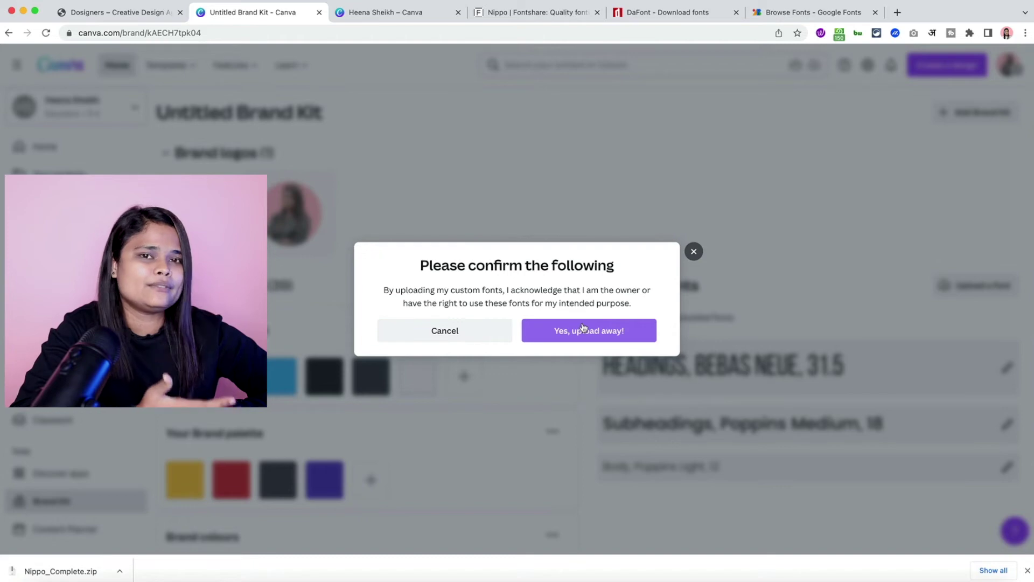
click(563, 331)
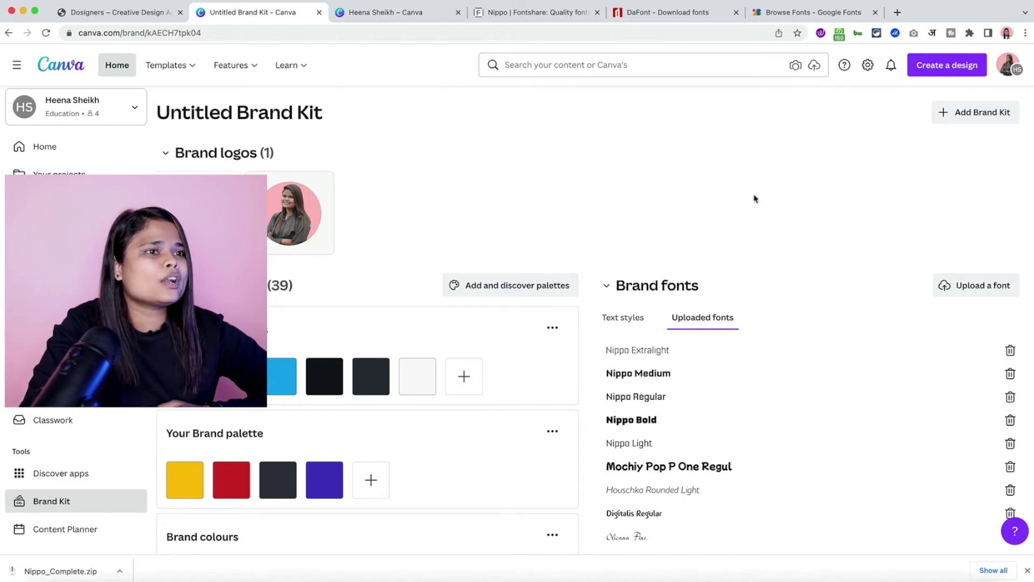
Step: Create a new blank Instagram Post design
click(952, 62)
scroll(841, 279, down, 3)
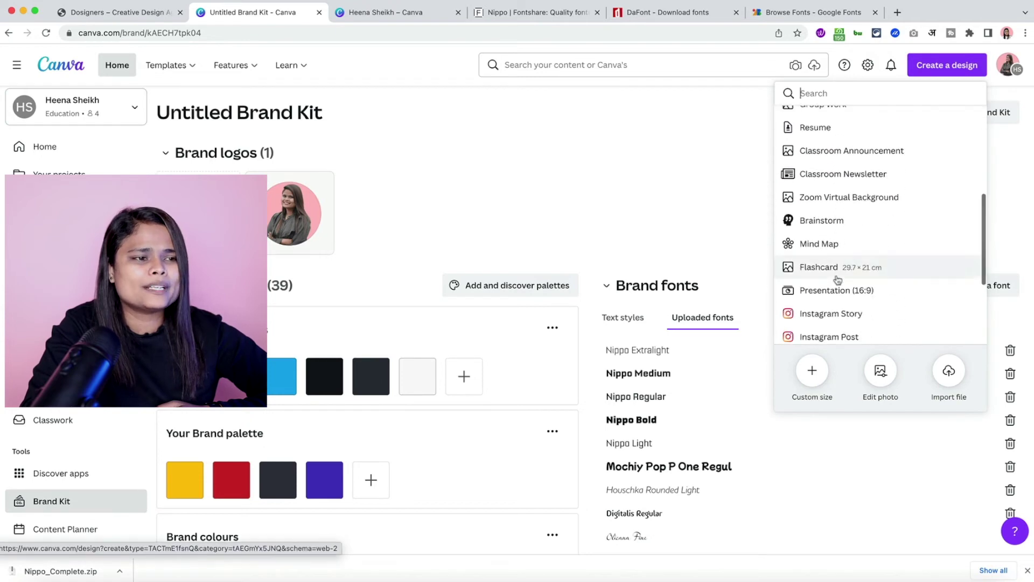
click(829, 336)
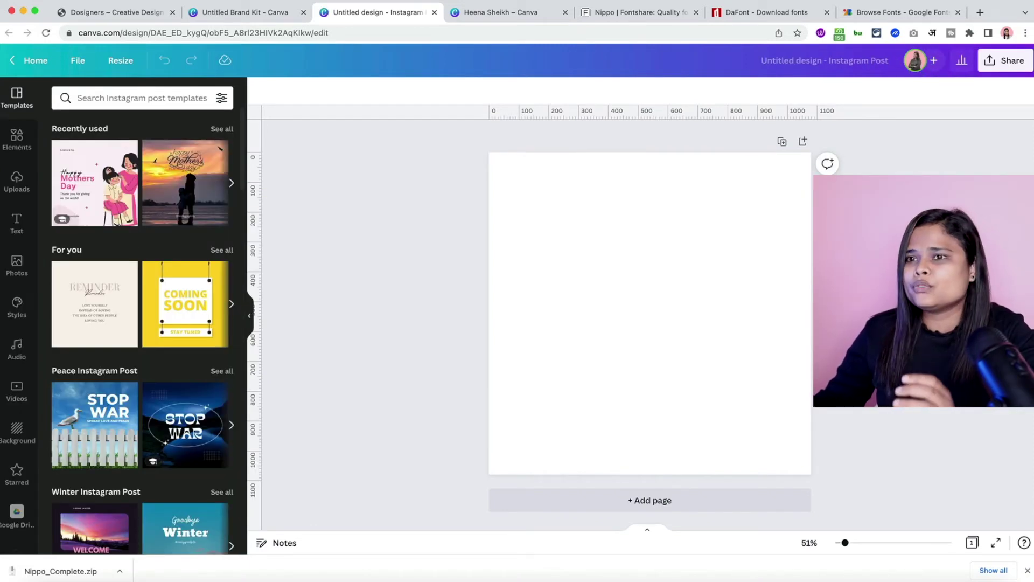
Step: Add a text box to the blank page, enlarge it to a font size of about 48, and place it near the page centre
click(605, 223)
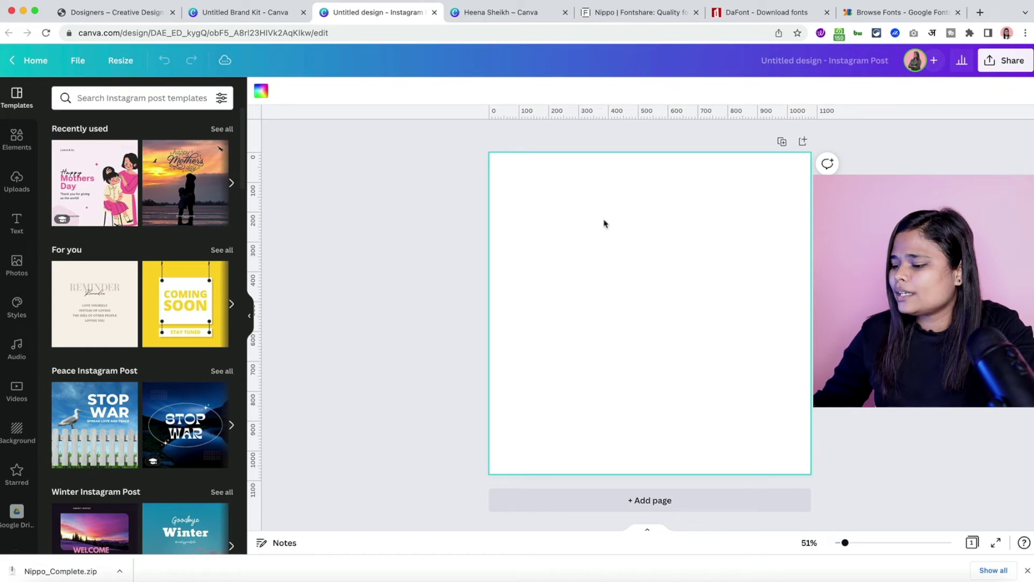
key(t)
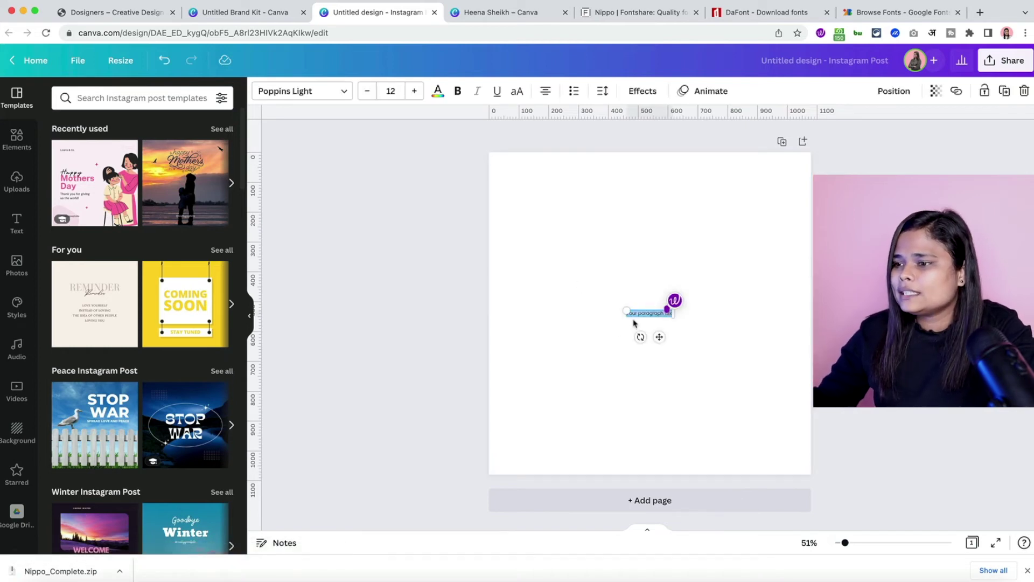
drag(603, 304, 492, 261)
click(688, 201)
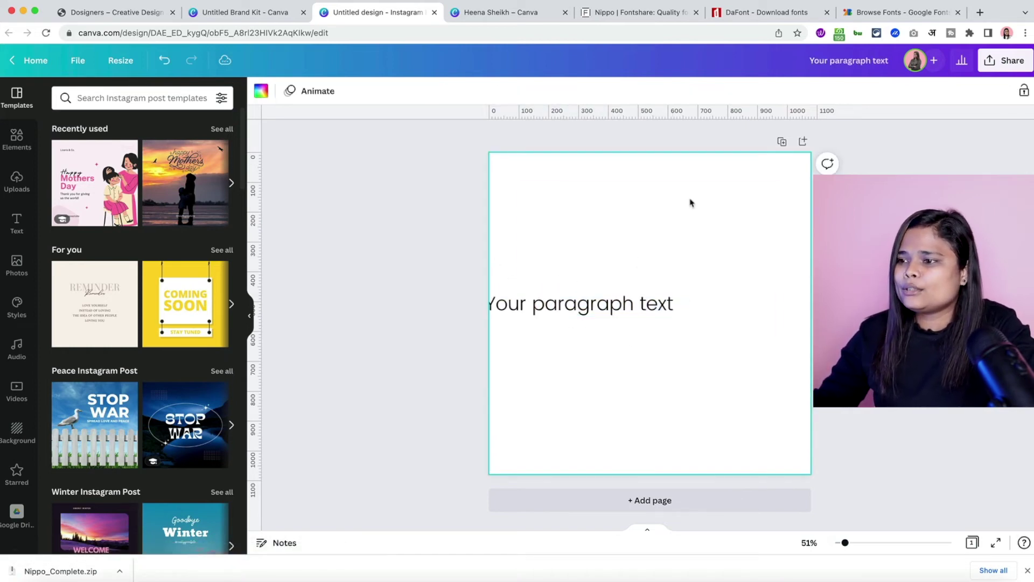
drag(599, 299, 645, 301)
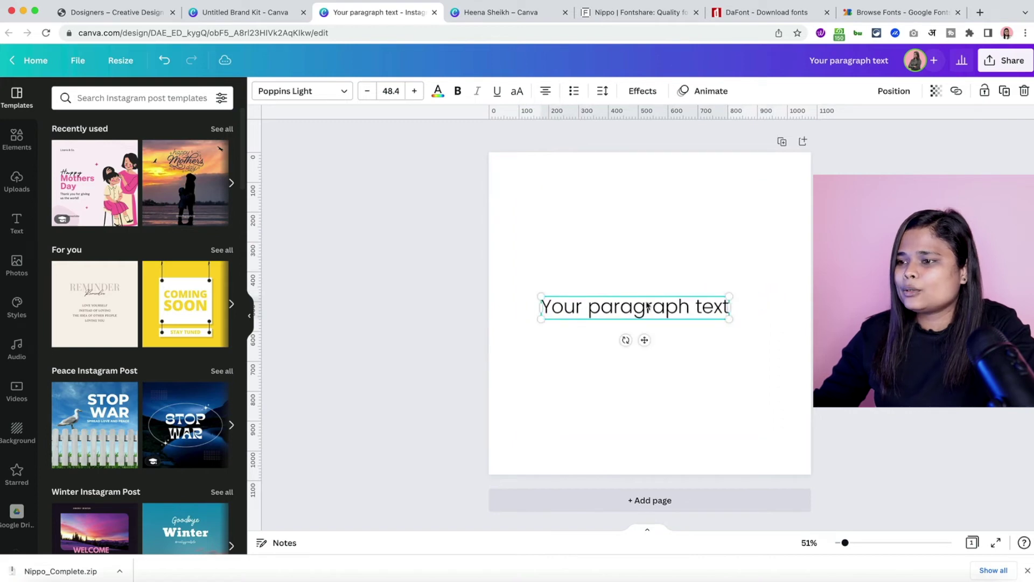
Step: Replace the placeholder text with "Sample", enlarge it to a font size of about 188, and centre it horizontally on the page
double_click(647, 301)
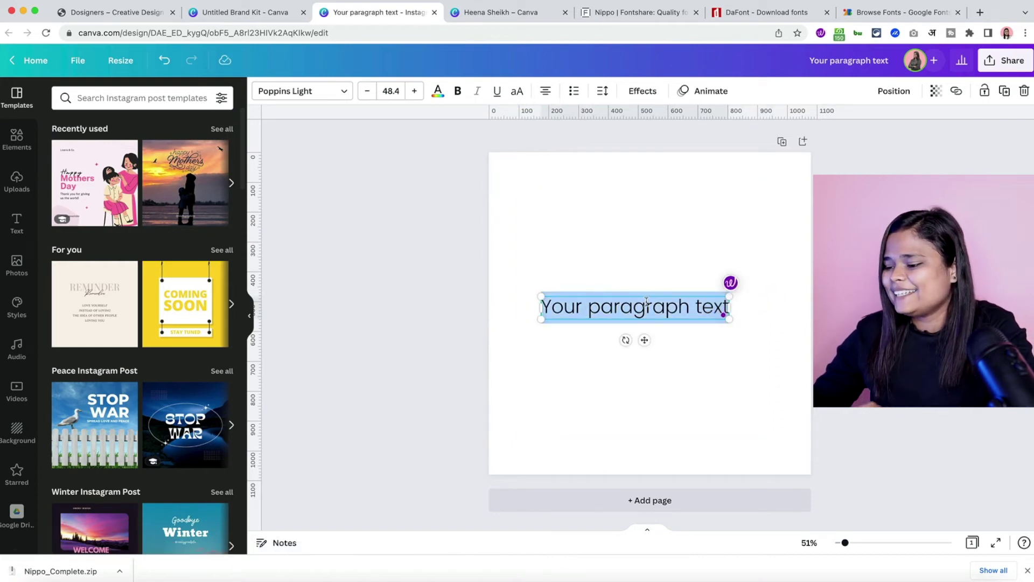
text(Sample)
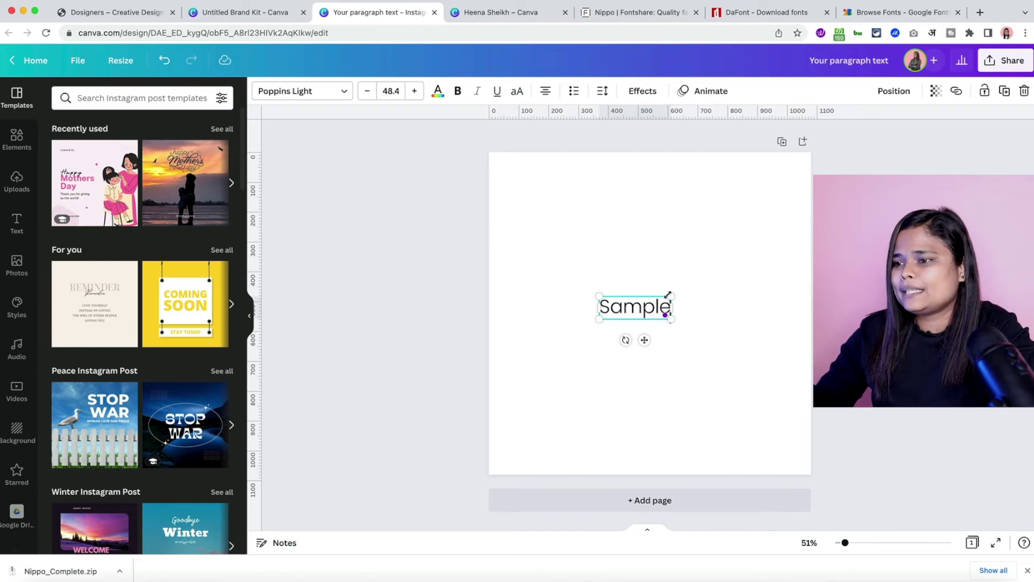
drag(669, 295, 862, 234)
click(704, 197)
drag(689, 268, 638, 273)
Step: Search the fonts for "nippo" and apply Nippo Bold and then Nippo Medium to the "Sample" text
click(344, 97)
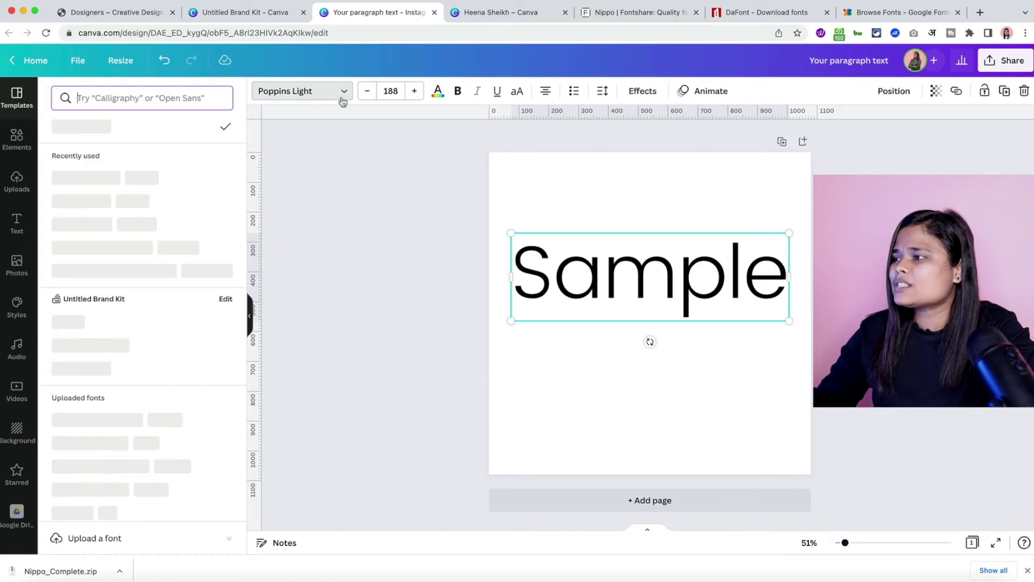
text(nippo)
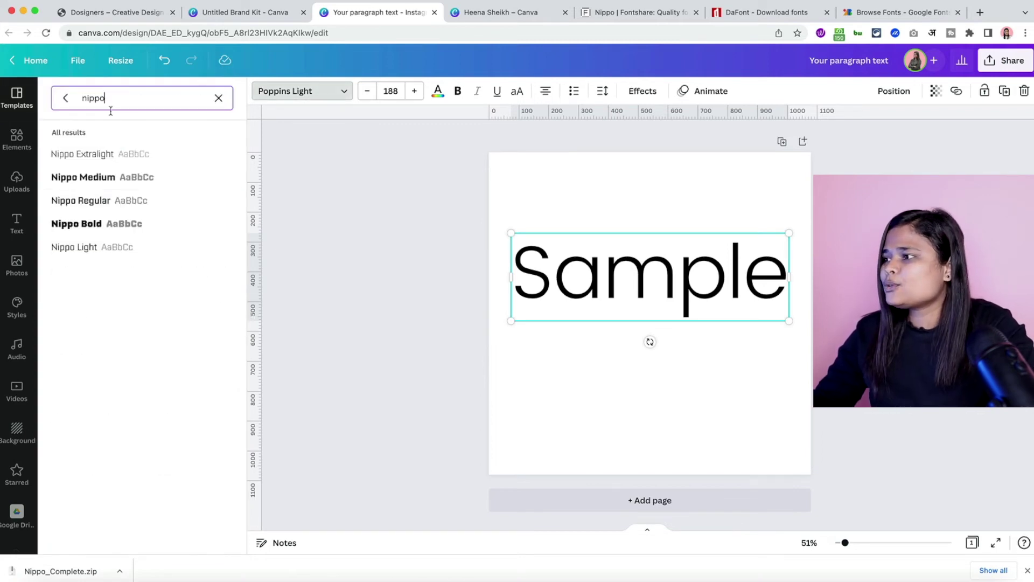
click(114, 225)
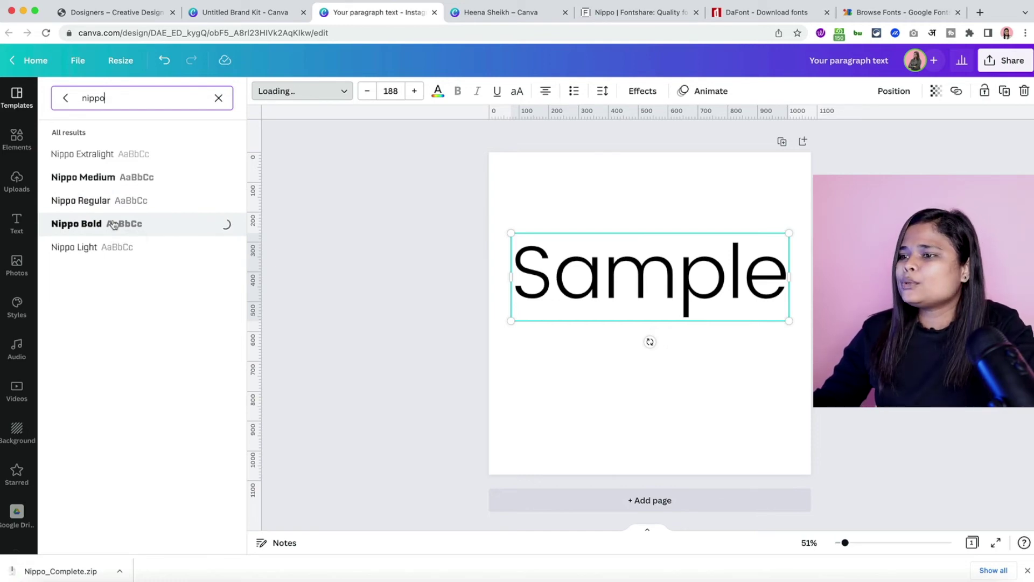
click(107, 180)
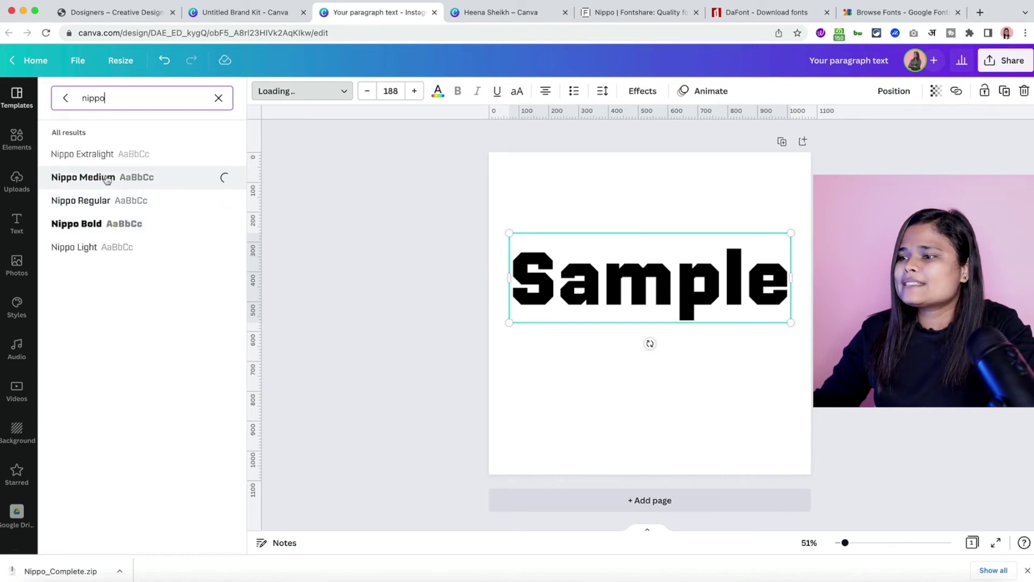